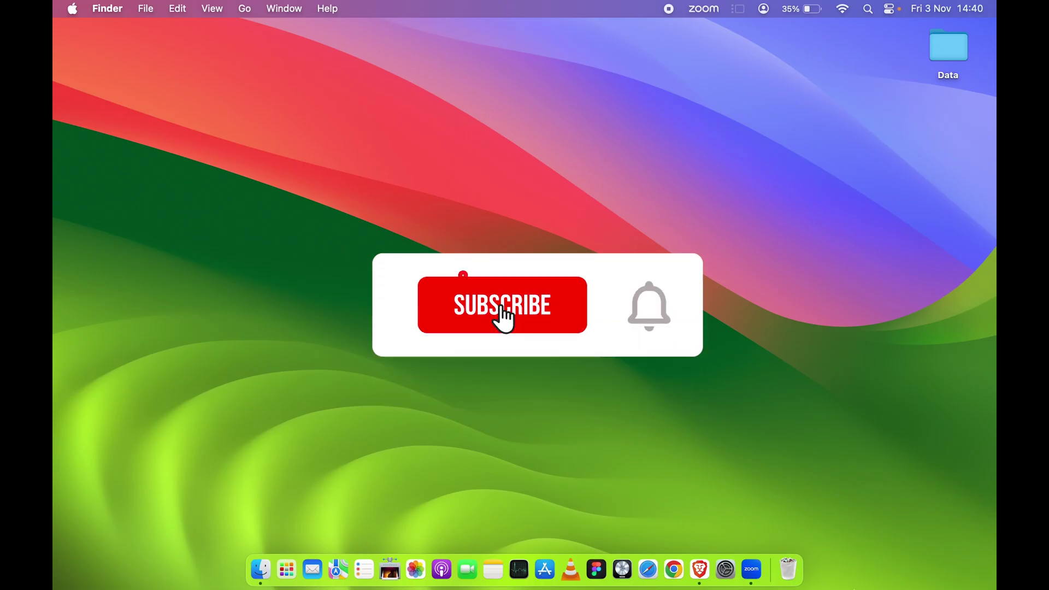
Open Zoom, start a new meeting, and join it with computer audio.
click(753, 571)
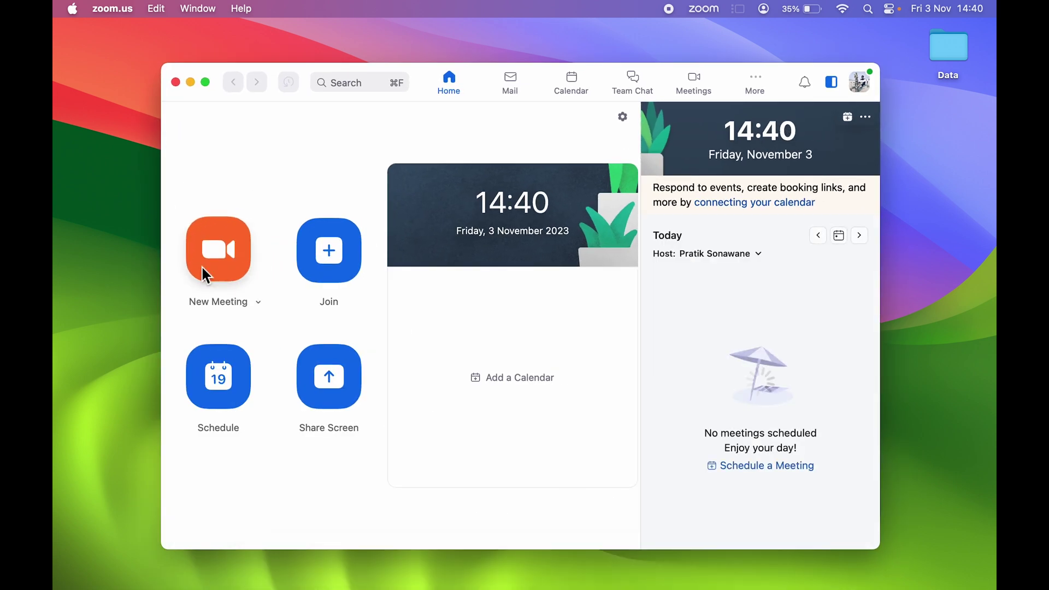
click(221, 256)
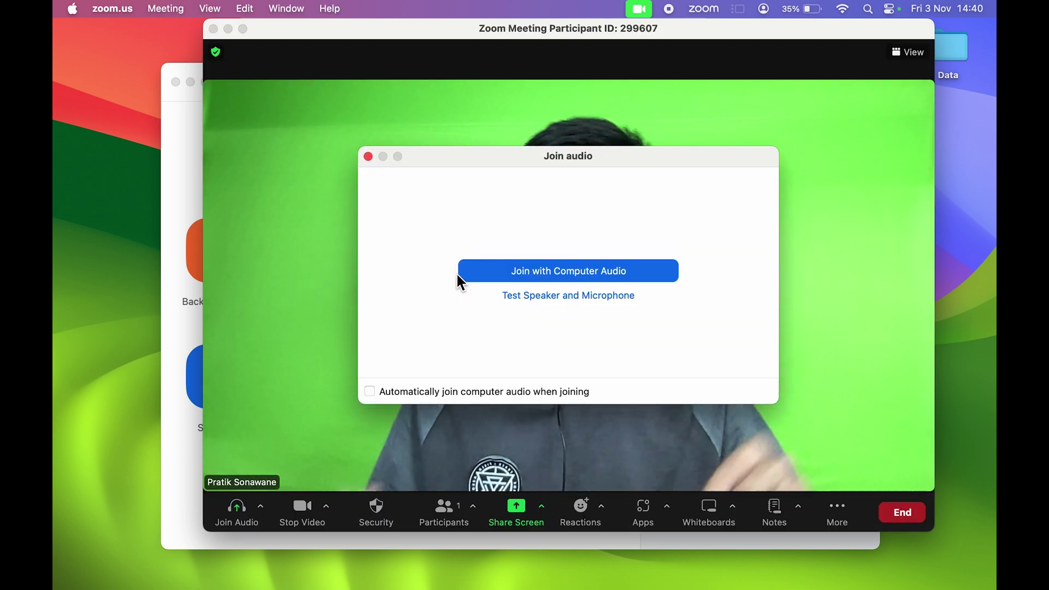
click(586, 269)
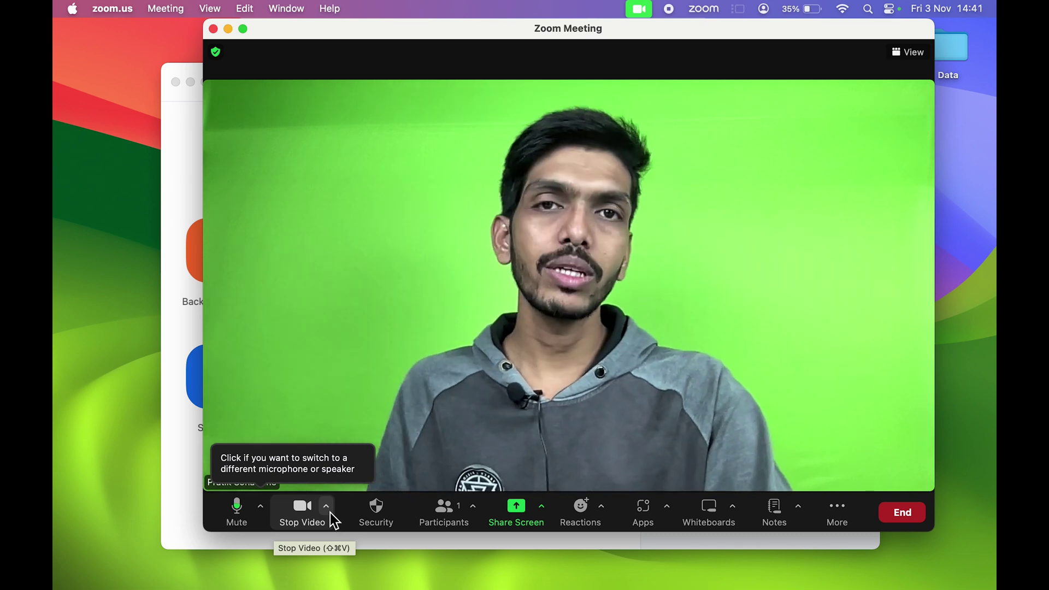
Blur the camera background in the meeting and turn the blur off again.
click(330, 514)
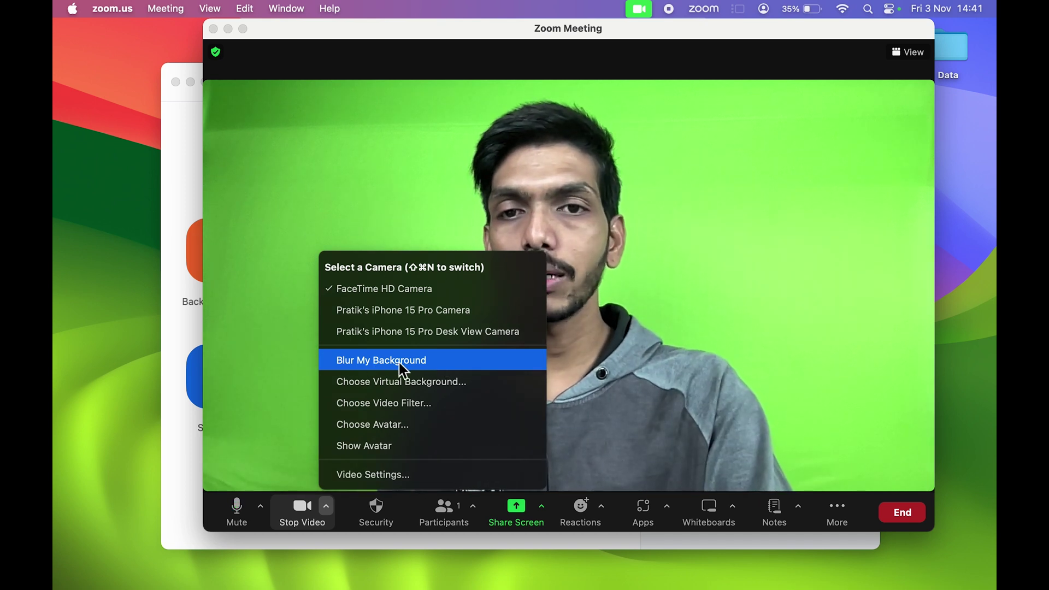
click(451, 356)
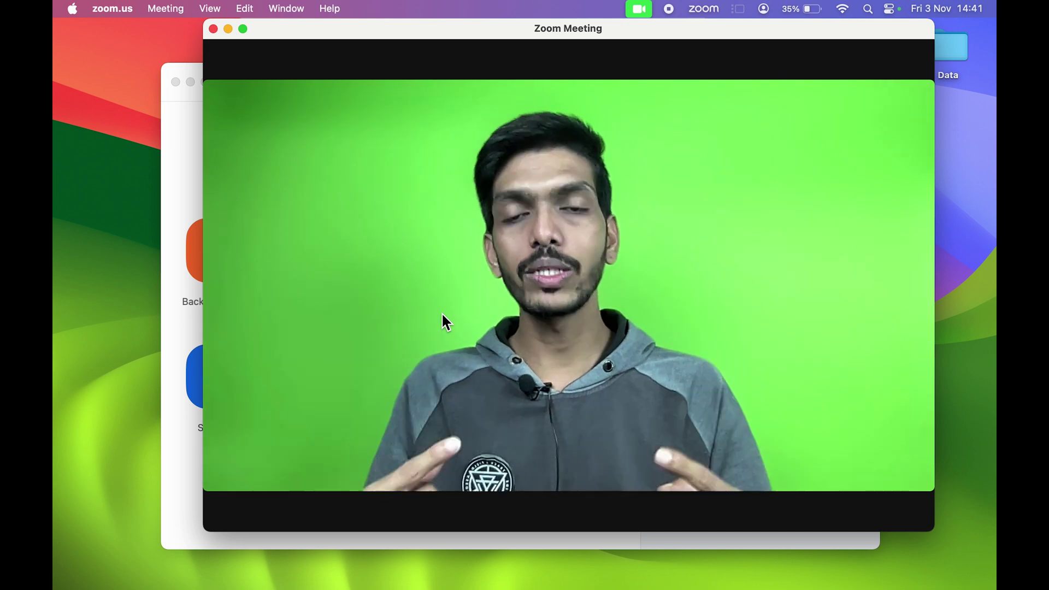
mouse_move(382, 390)
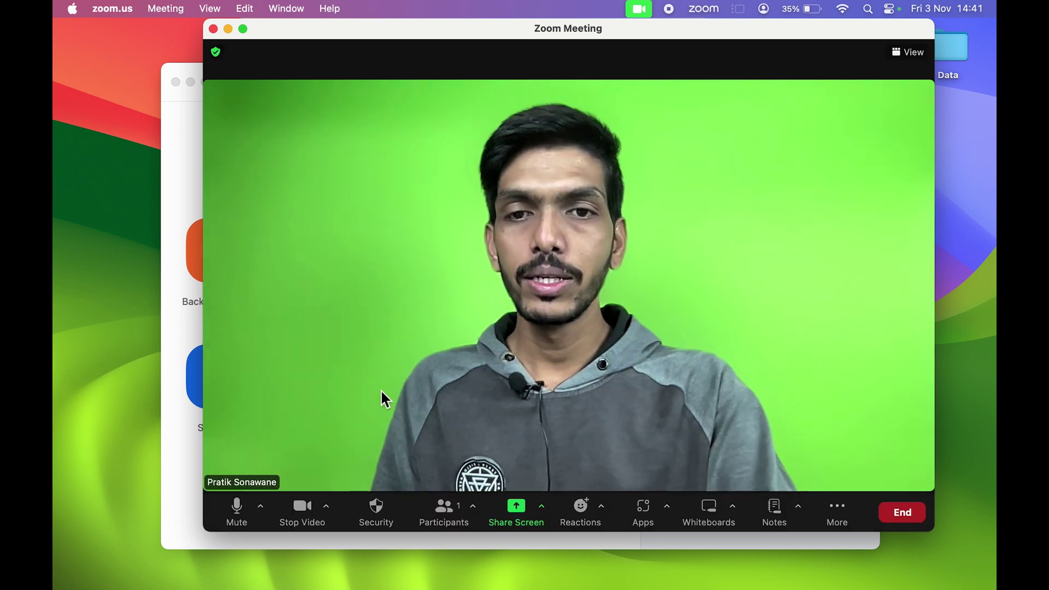
click(326, 506)
click(352, 382)
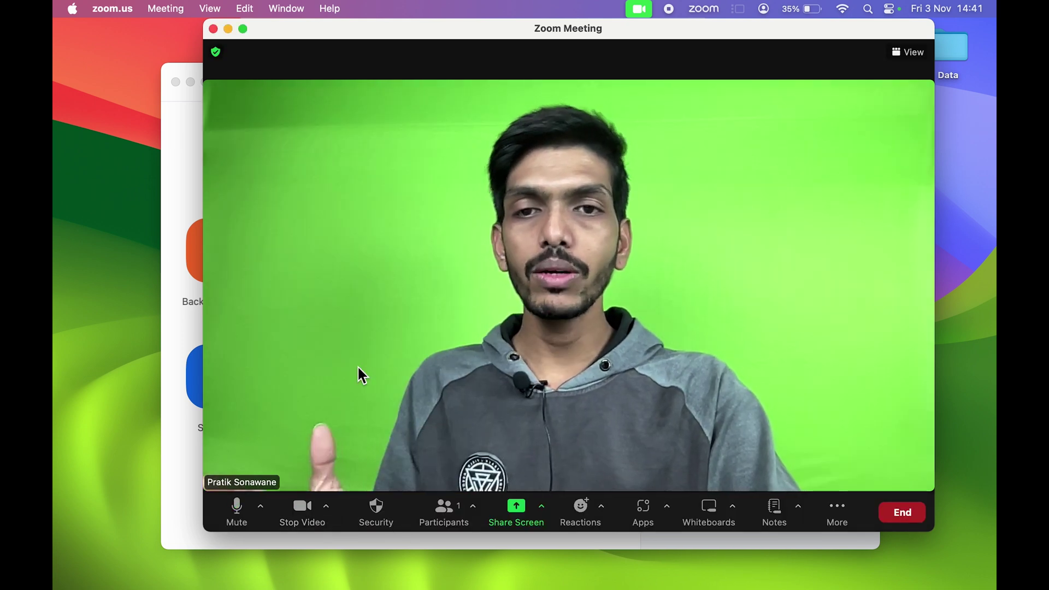
Apply the sunset bridge image as virtual background, moving the settings window aside to check the meeting video and back again.
mouse_move(350, 405)
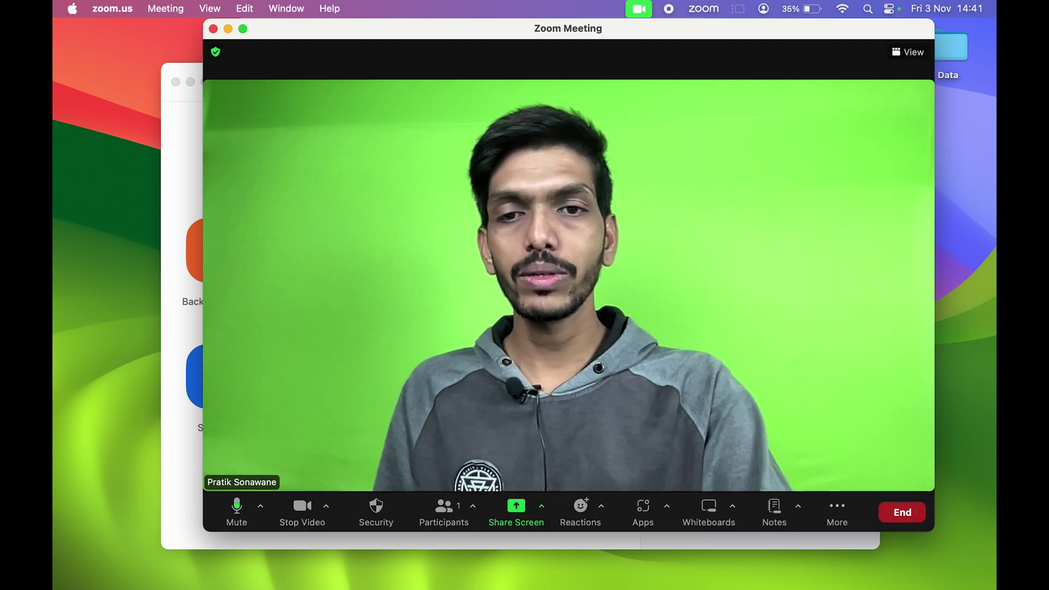
click(326, 506)
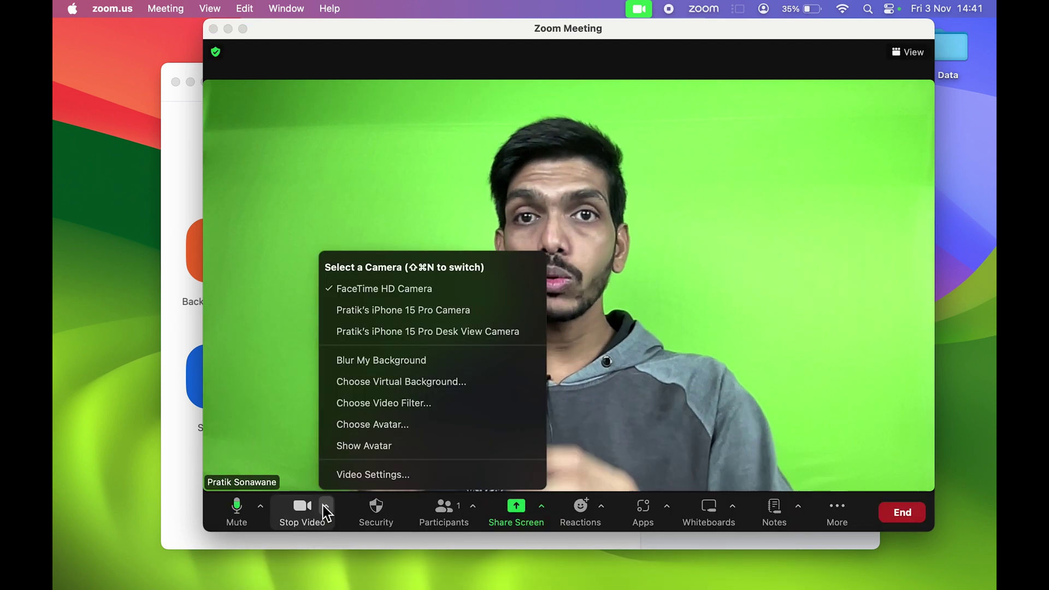
click(404, 381)
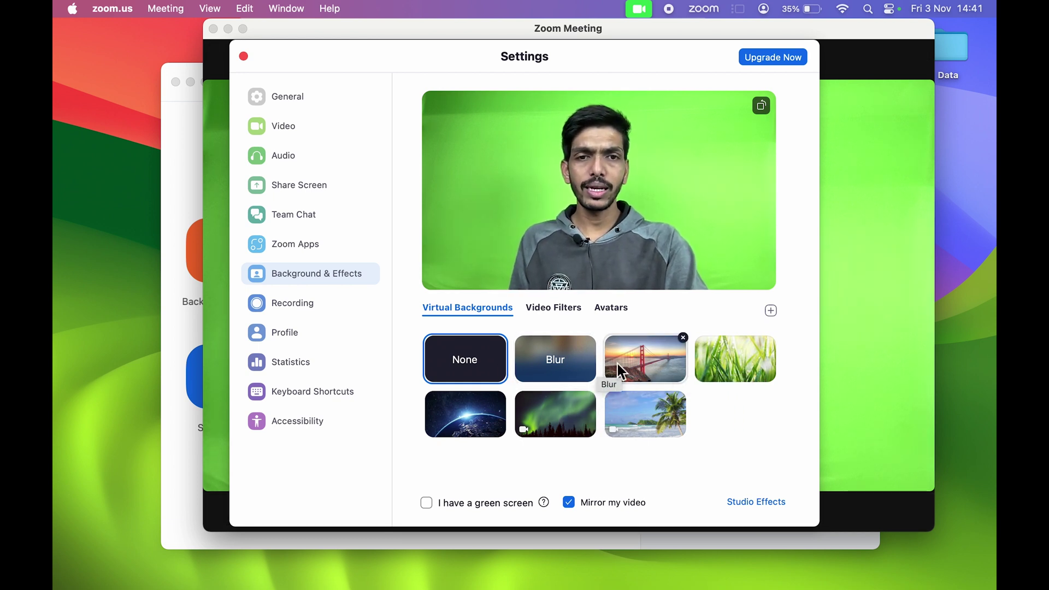
click(650, 370)
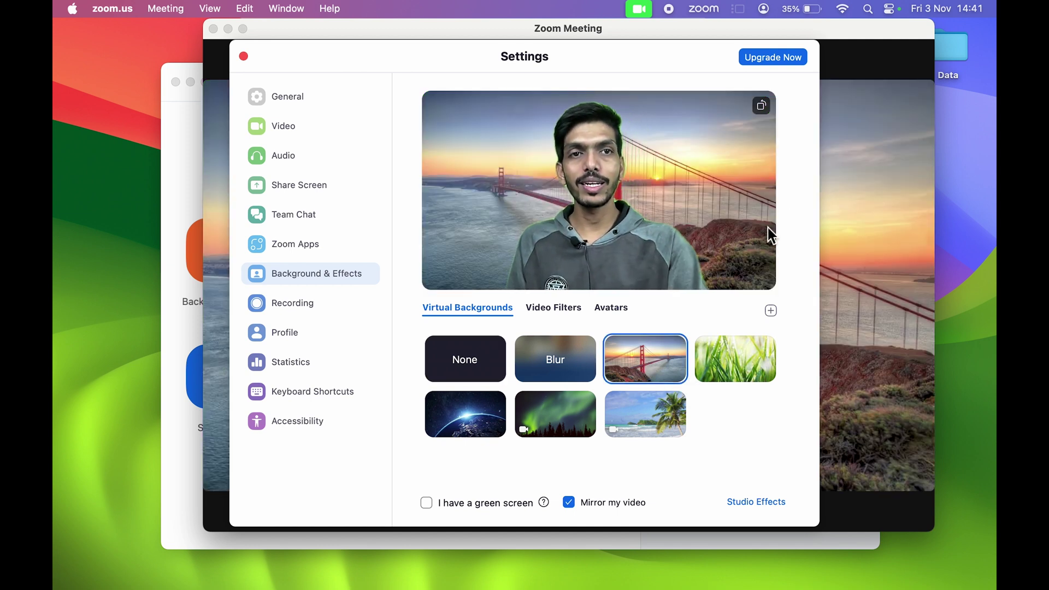
drag(327, 66, 141, 503)
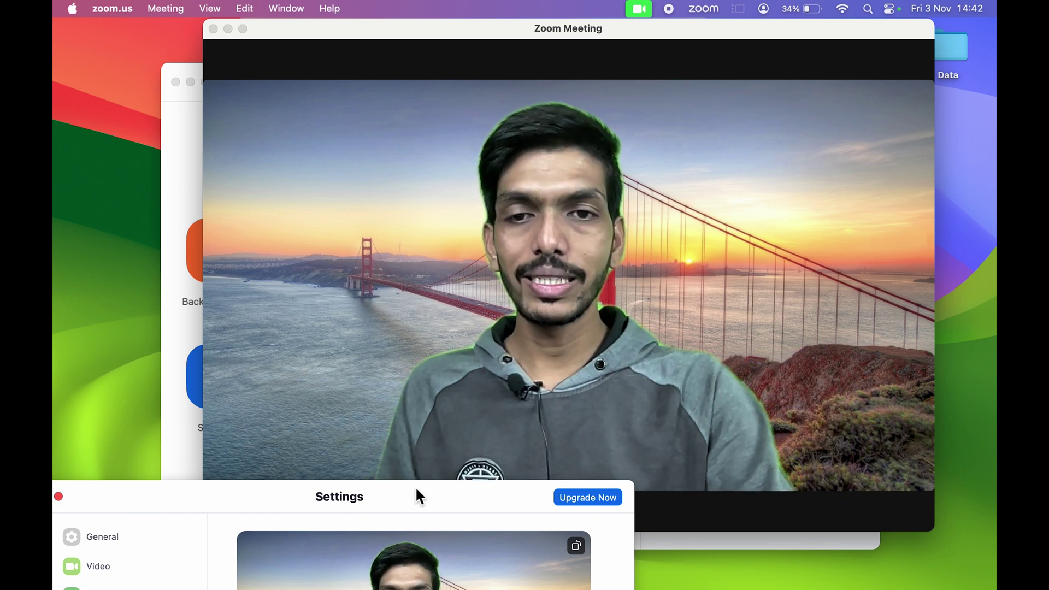
drag(422, 493, 640, 86)
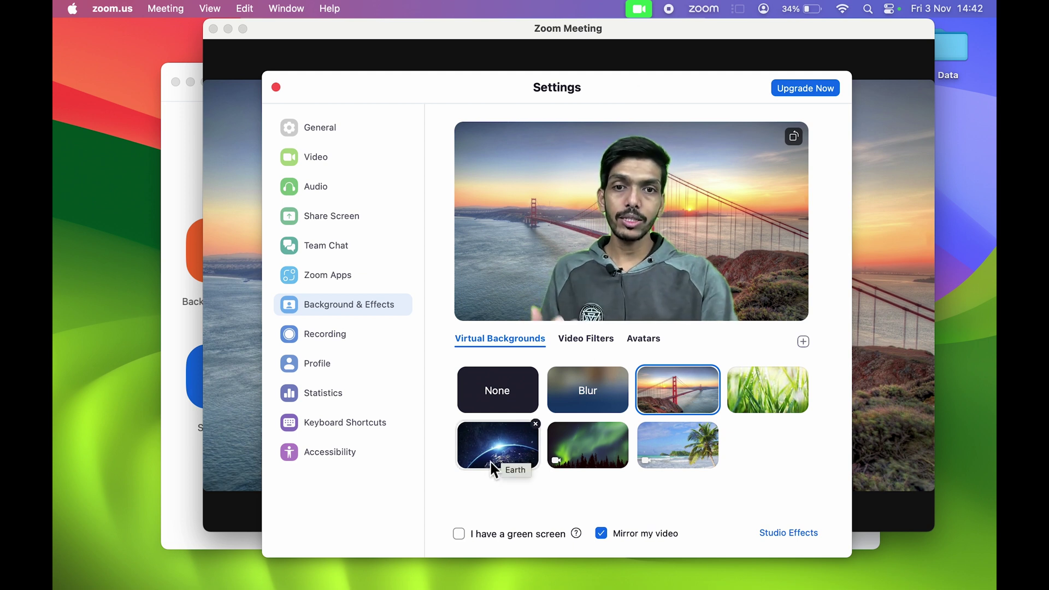
Try the Earth virtual background in the meeting, and replace it with the northern lights video background.
click(499, 450)
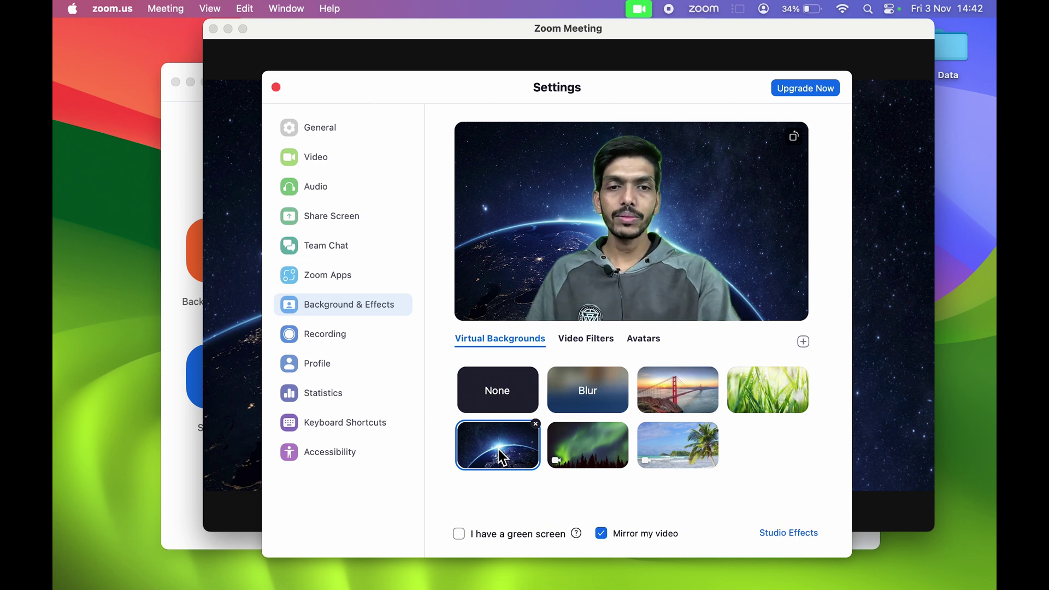
click(276, 87)
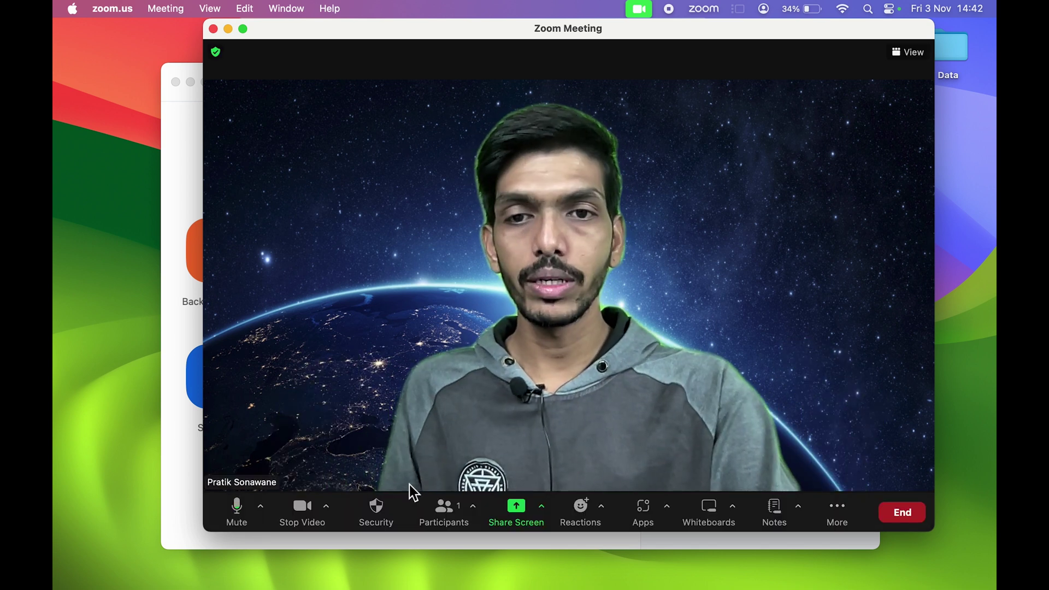
click(328, 506)
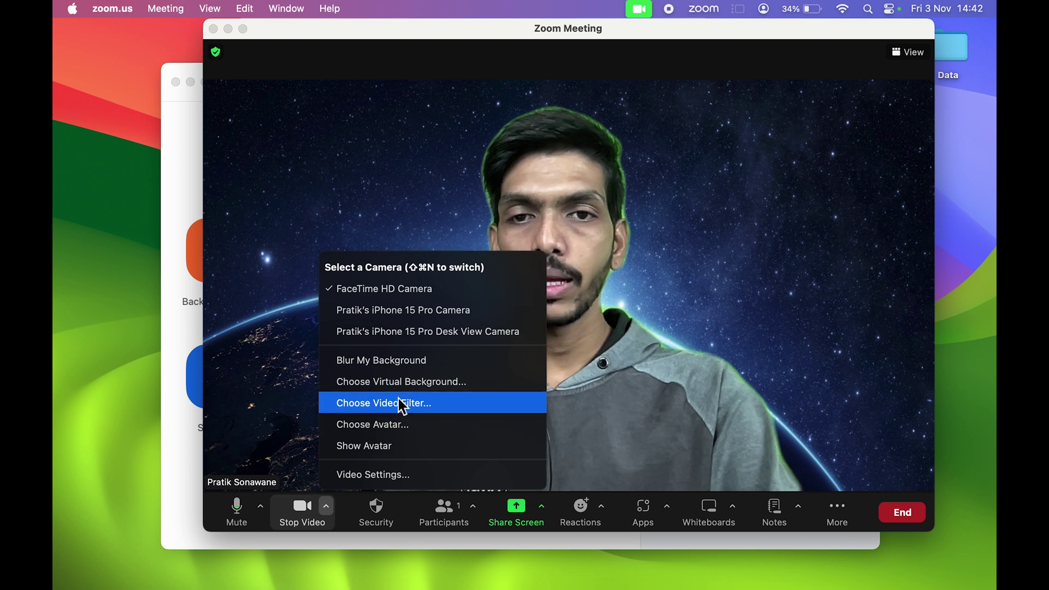
click(445, 390)
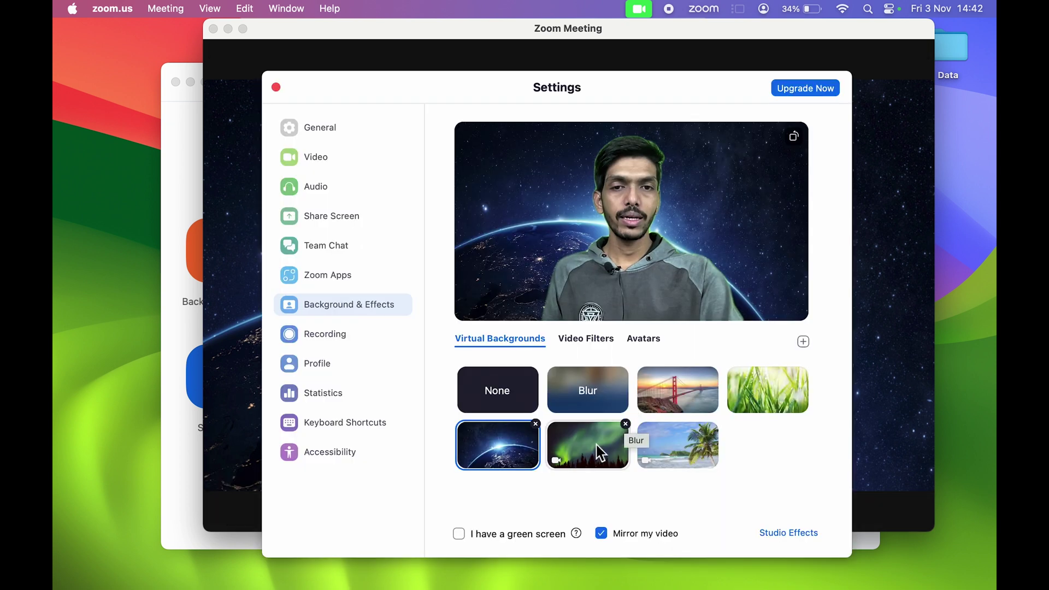
click(595, 446)
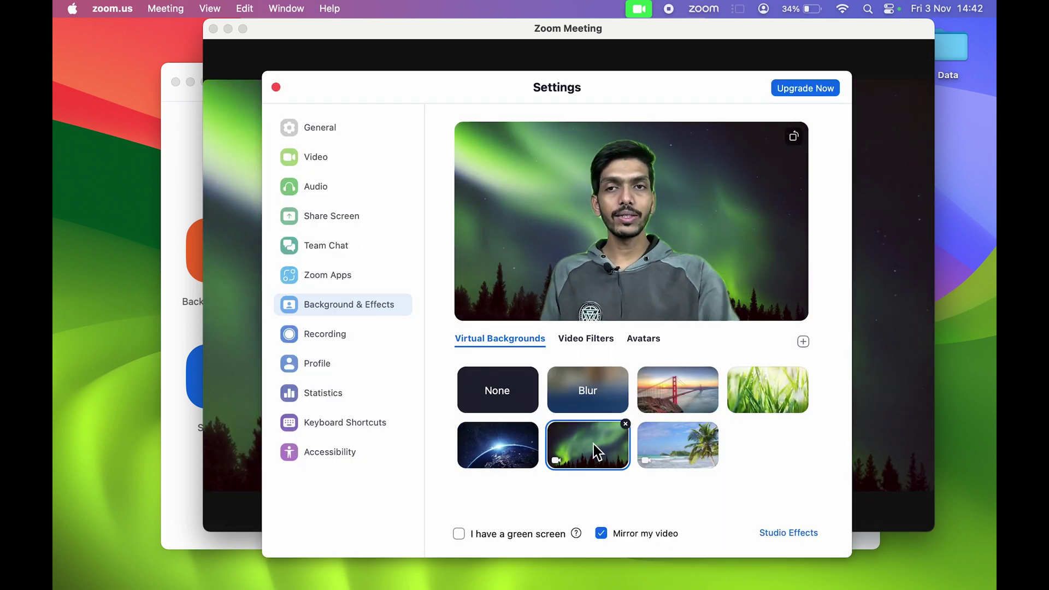
click(276, 87)
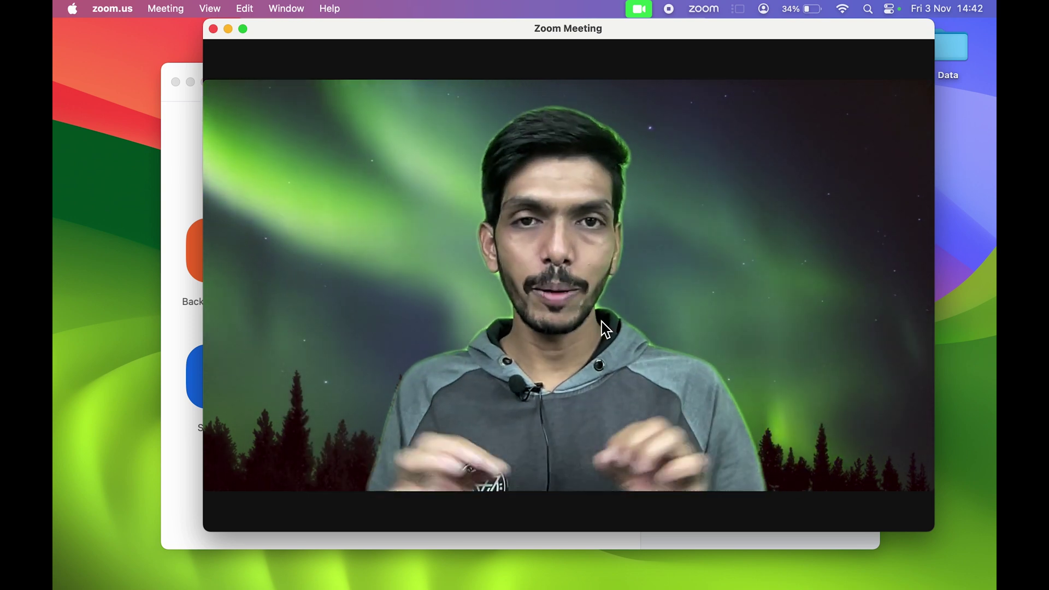
Set the virtual background to None and close the settings.
click(327, 507)
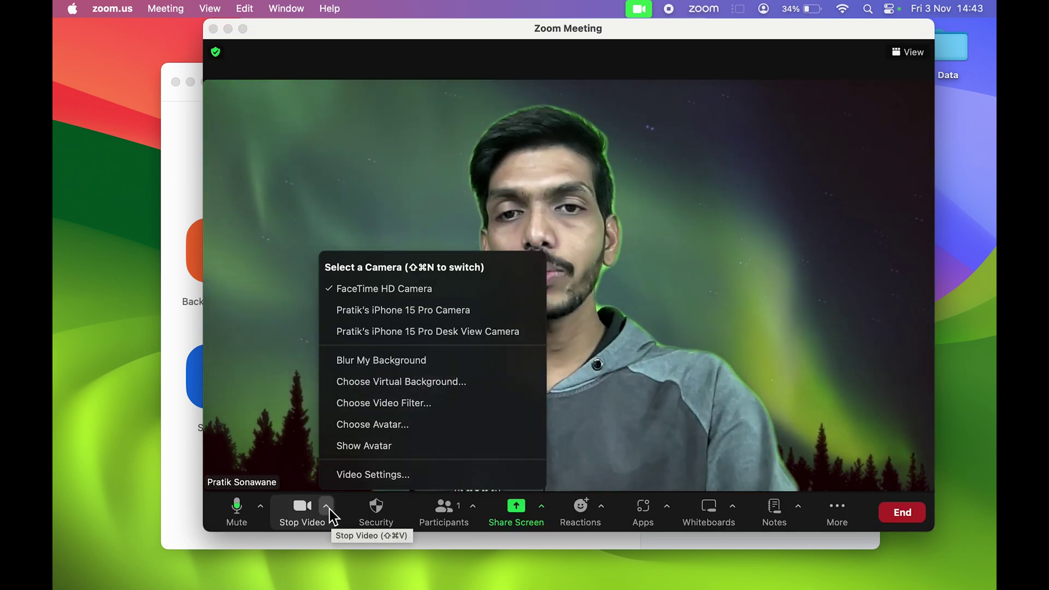
click(403, 381)
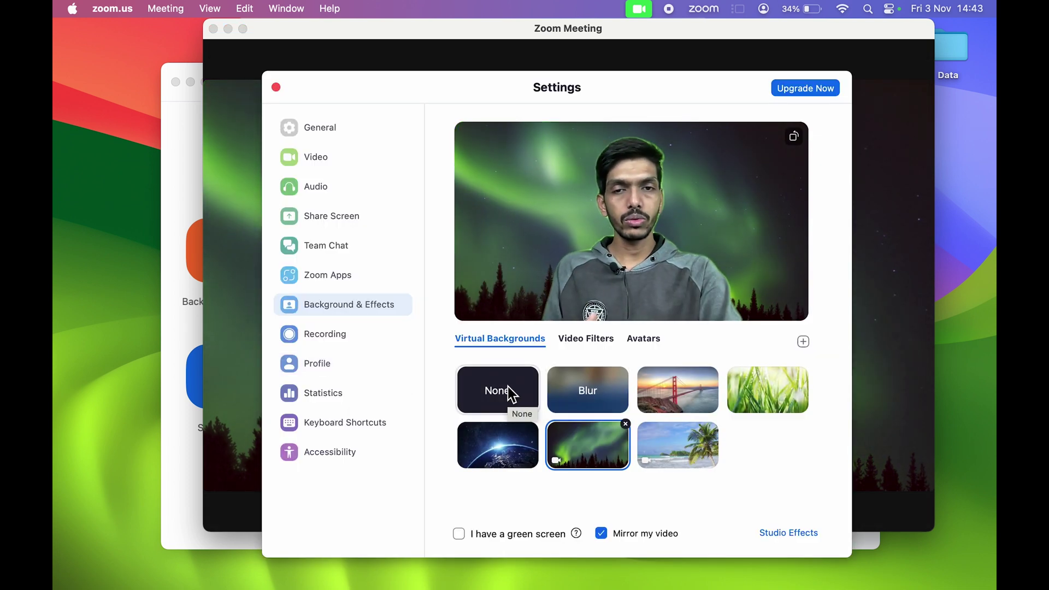
click(495, 400)
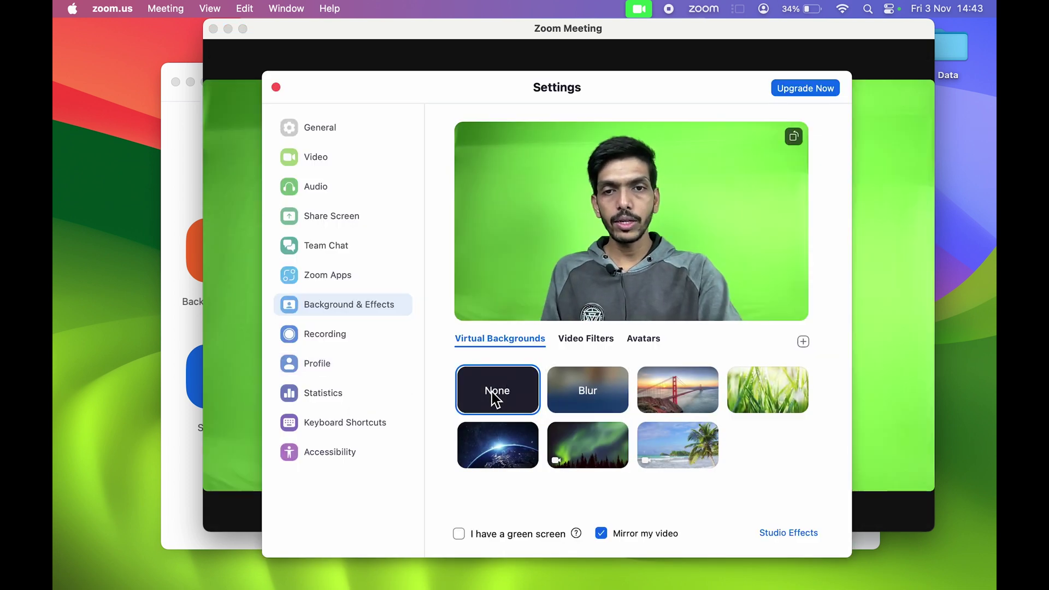
click(277, 88)
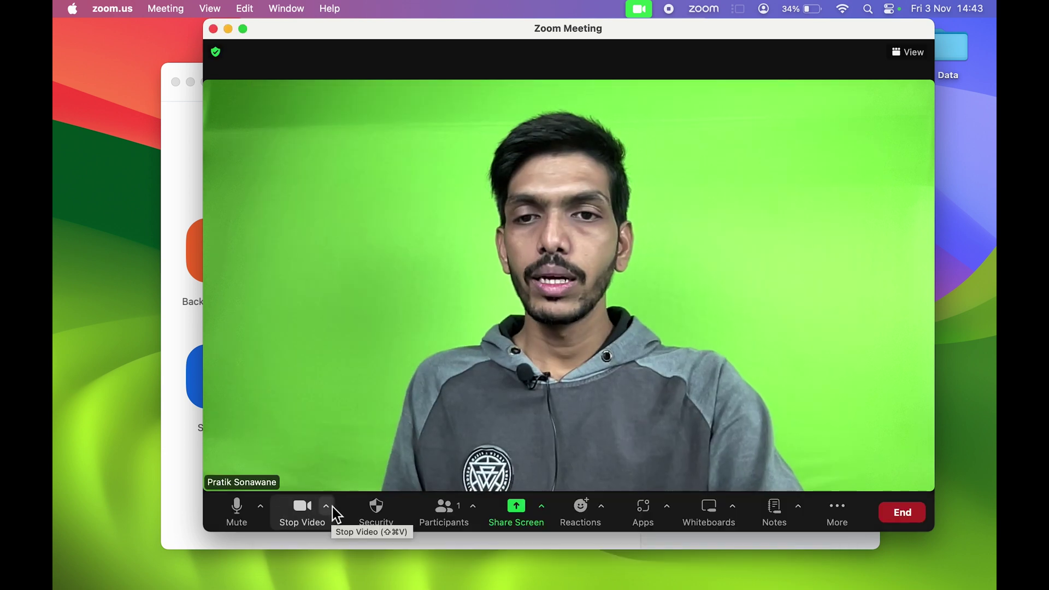
Try the colour video filters in the first row, reset the filter to None, and close the settings.
click(328, 507)
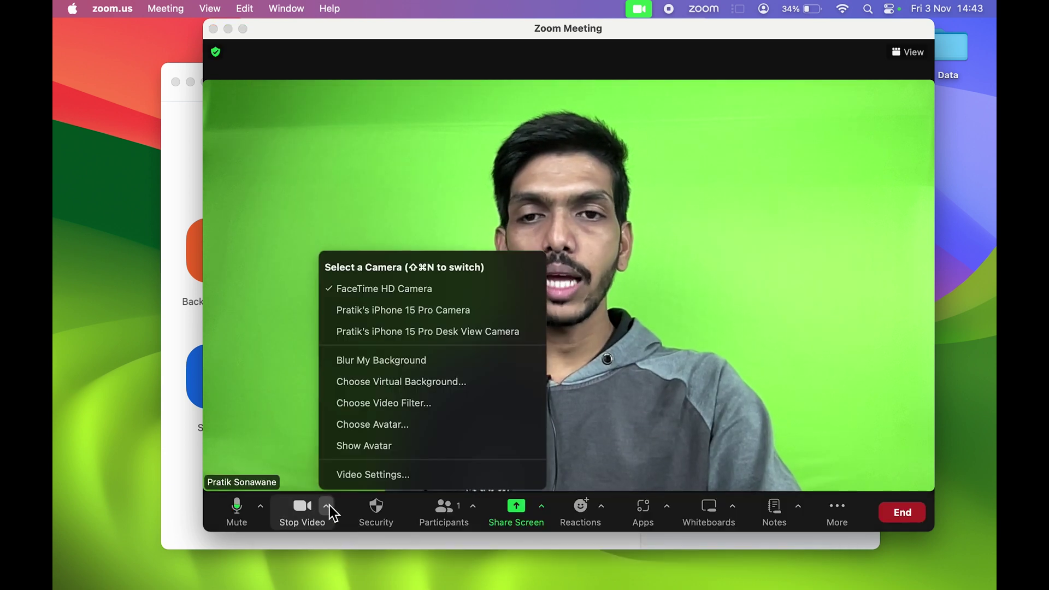
click(433, 411)
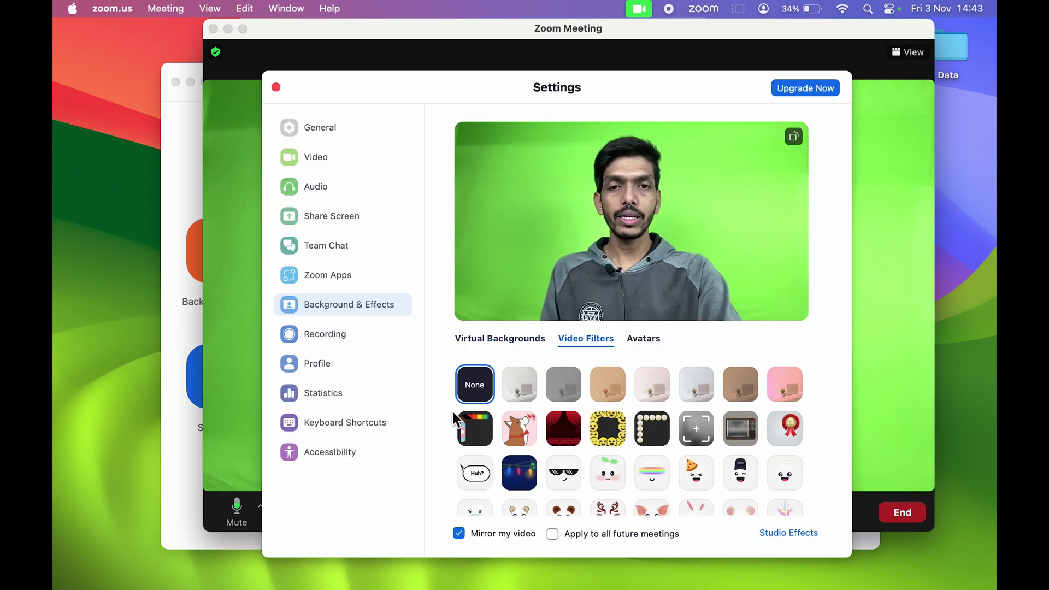
click(524, 383)
click(563, 380)
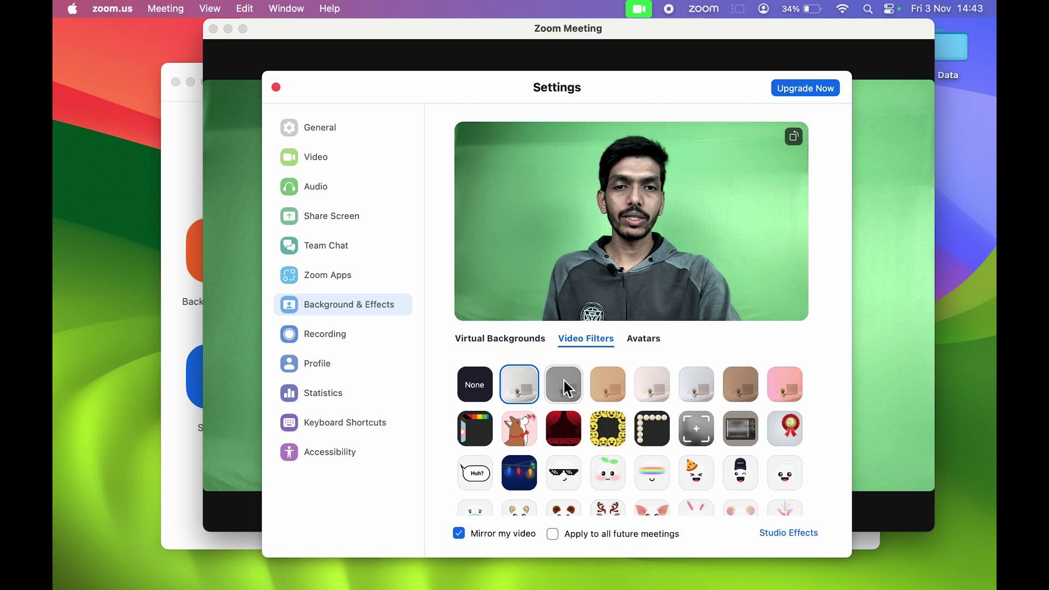
click(595, 390)
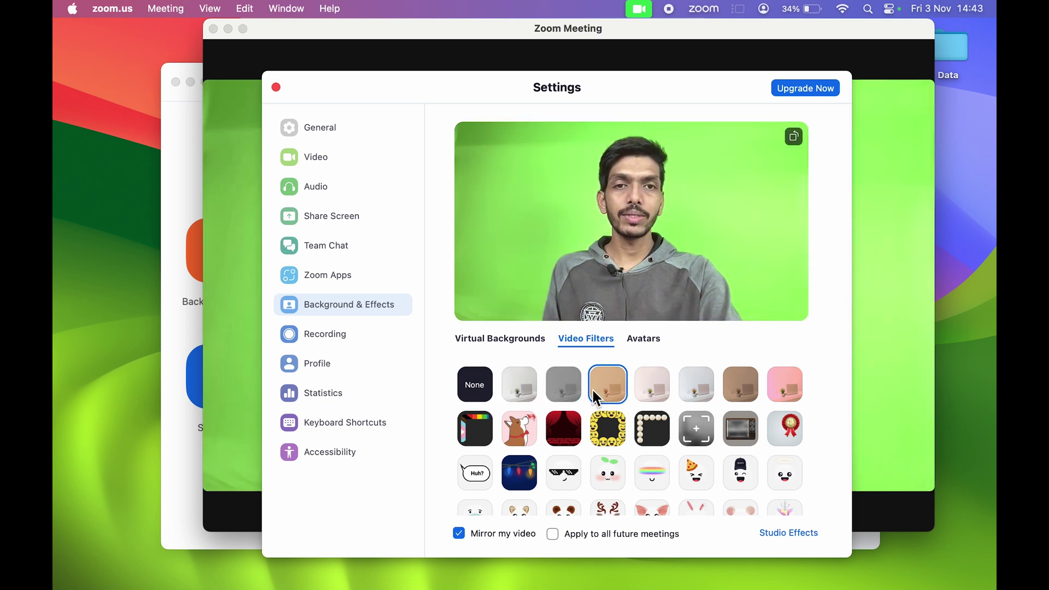
click(656, 387)
click(696, 382)
click(750, 385)
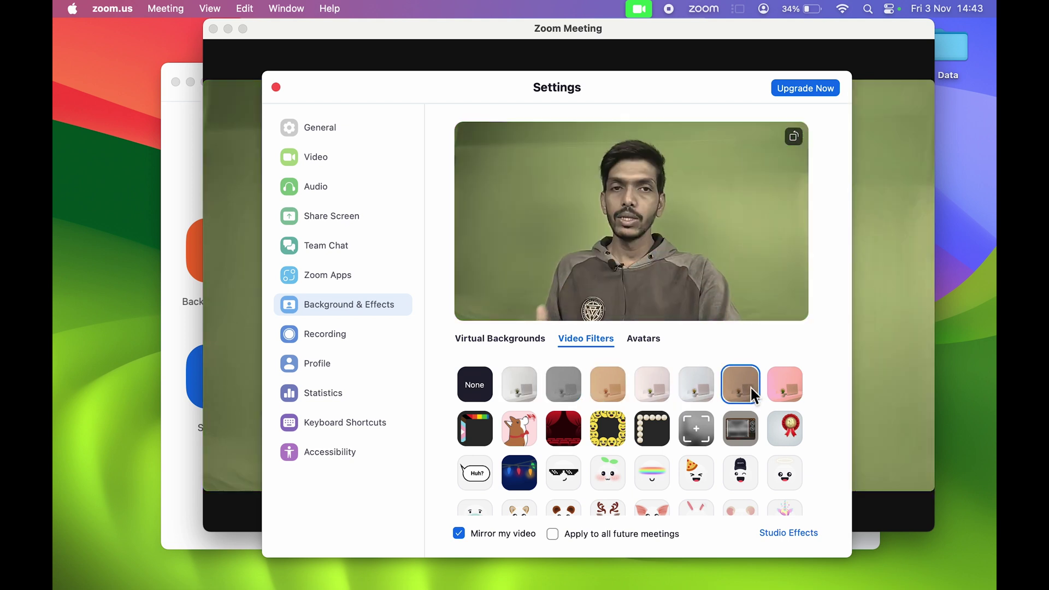
click(783, 387)
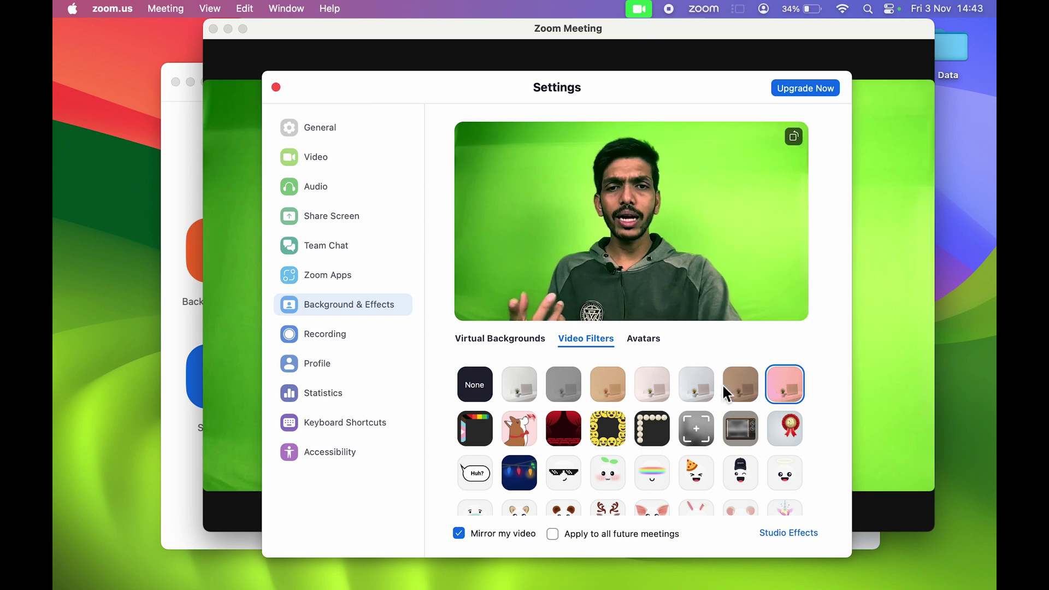
click(470, 387)
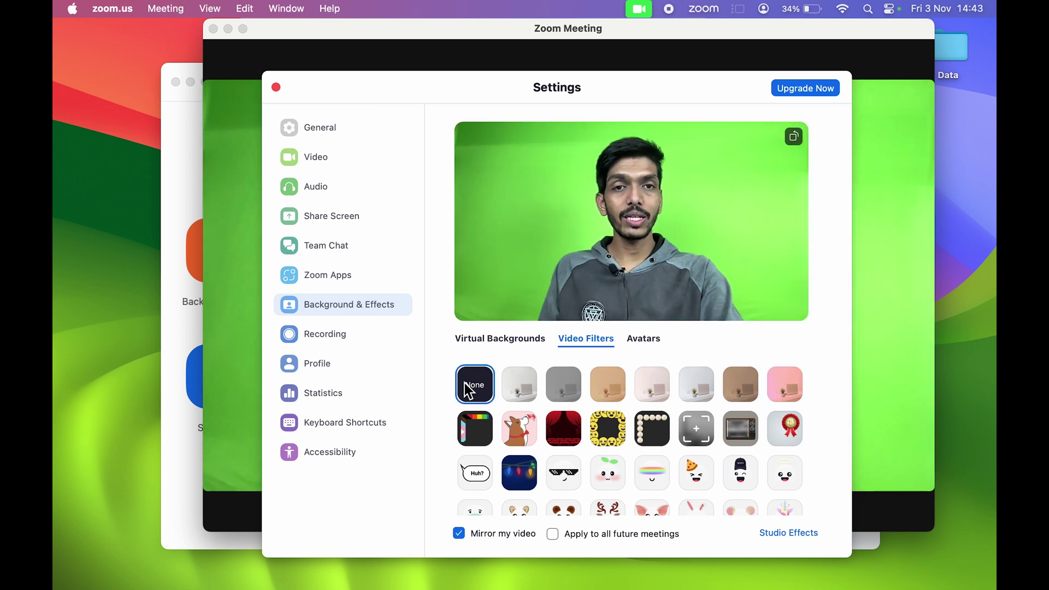
click(277, 87)
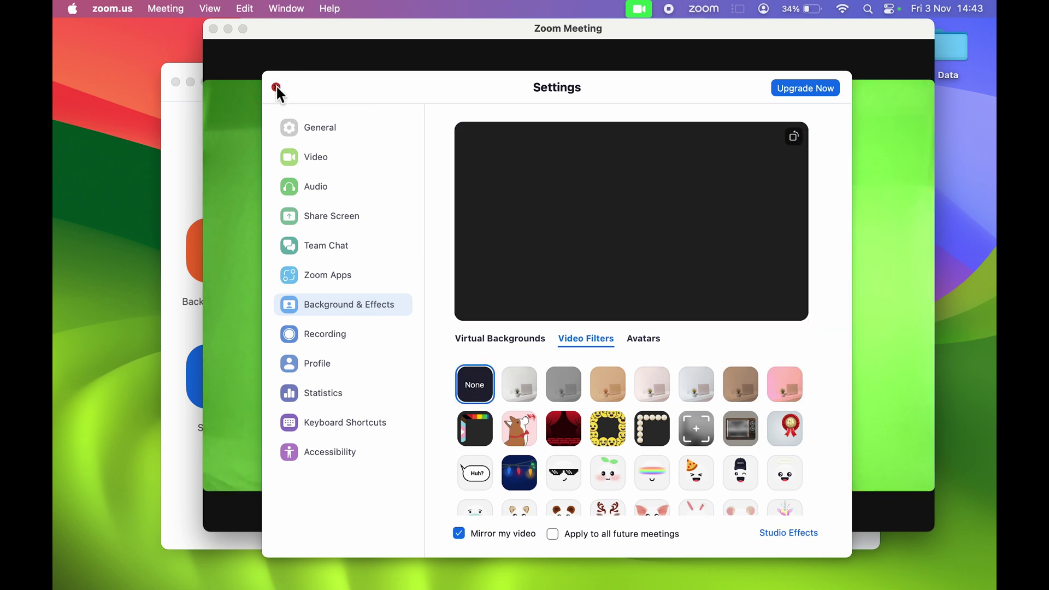